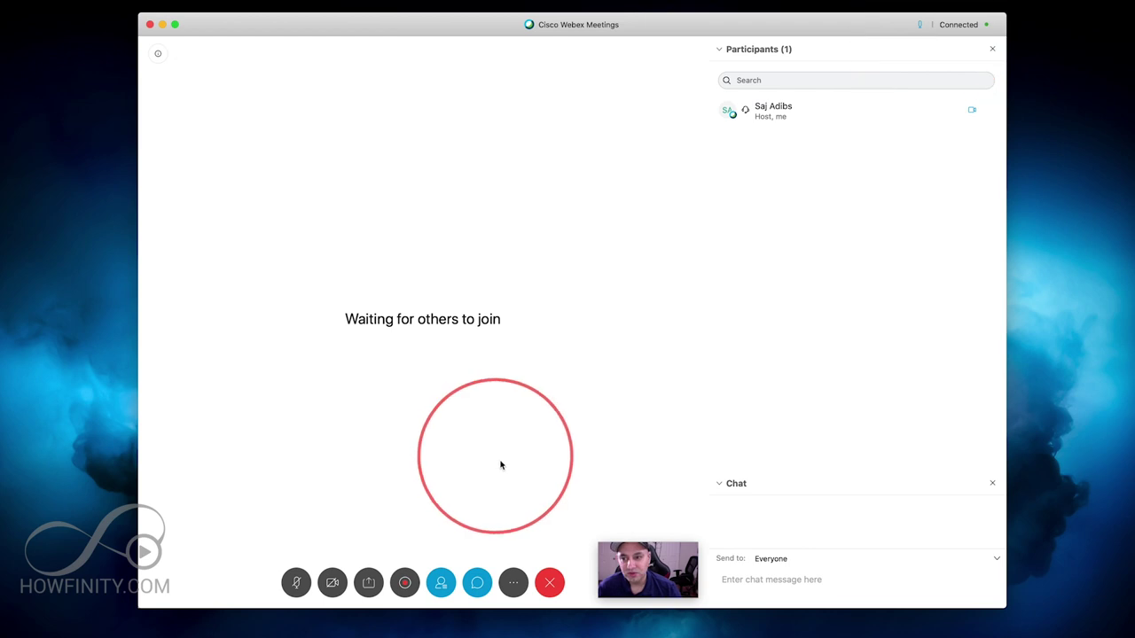
# - Copy the meeting link and email an invitation to the invitee's address
pyautogui.click(513, 582)
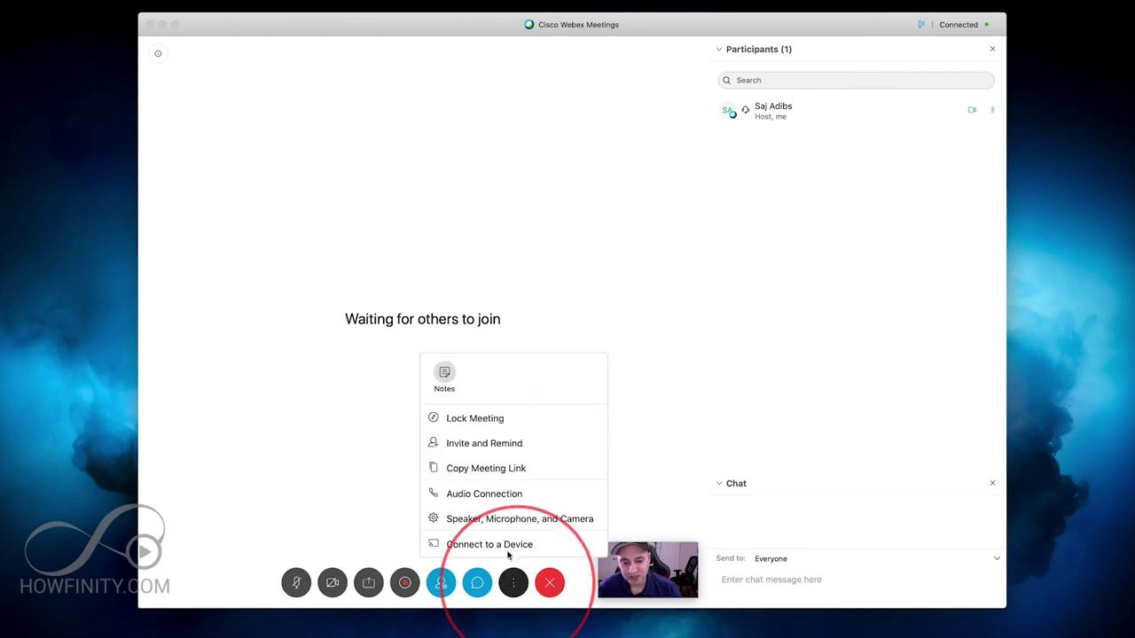
pyautogui.click(469, 473)
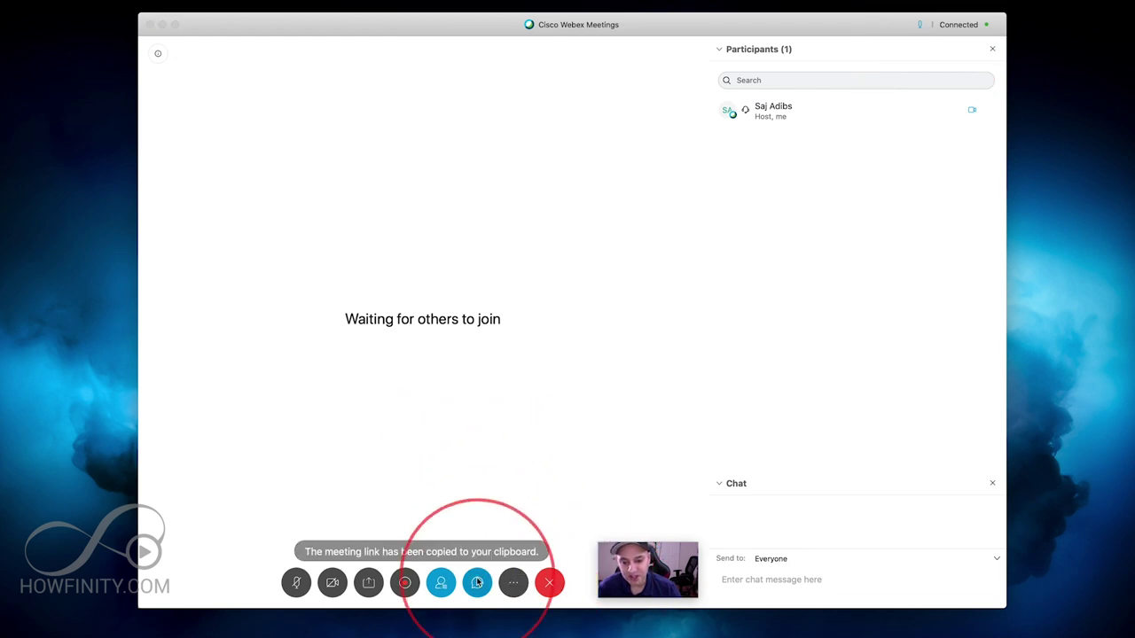
pyautogui.click(514, 583)
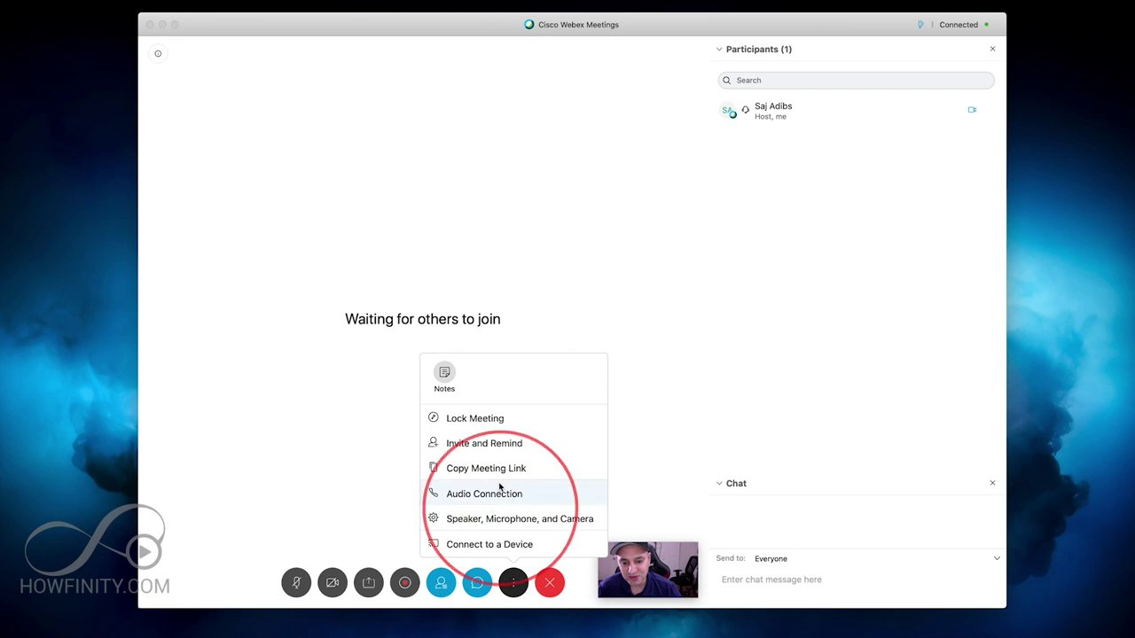
pyautogui.click(477, 443)
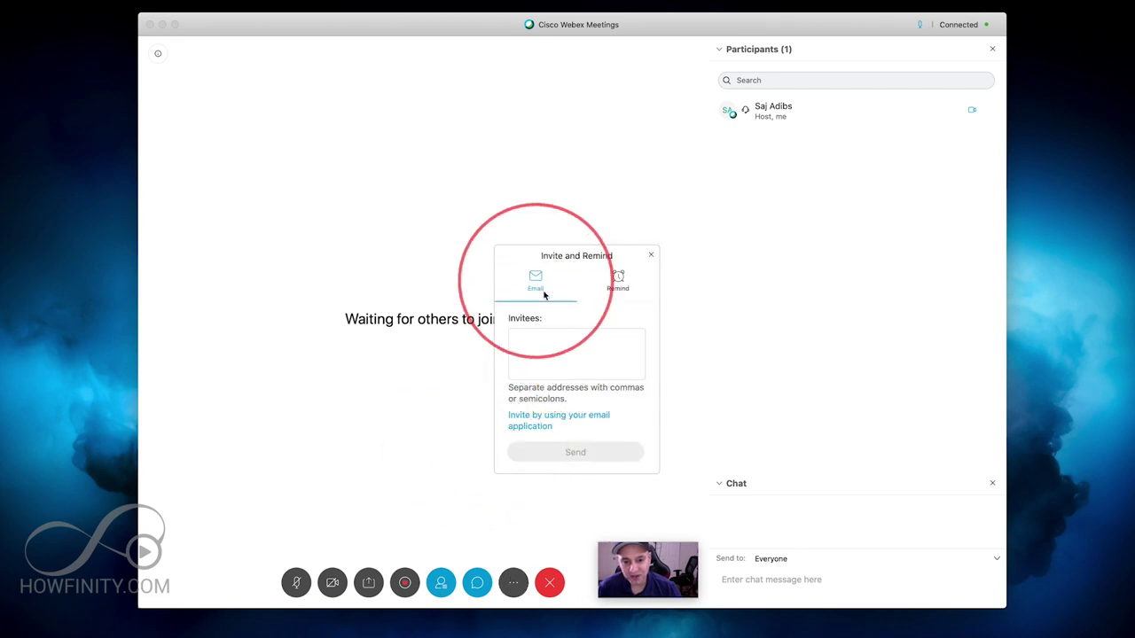
pyautogui.click(537, 343)
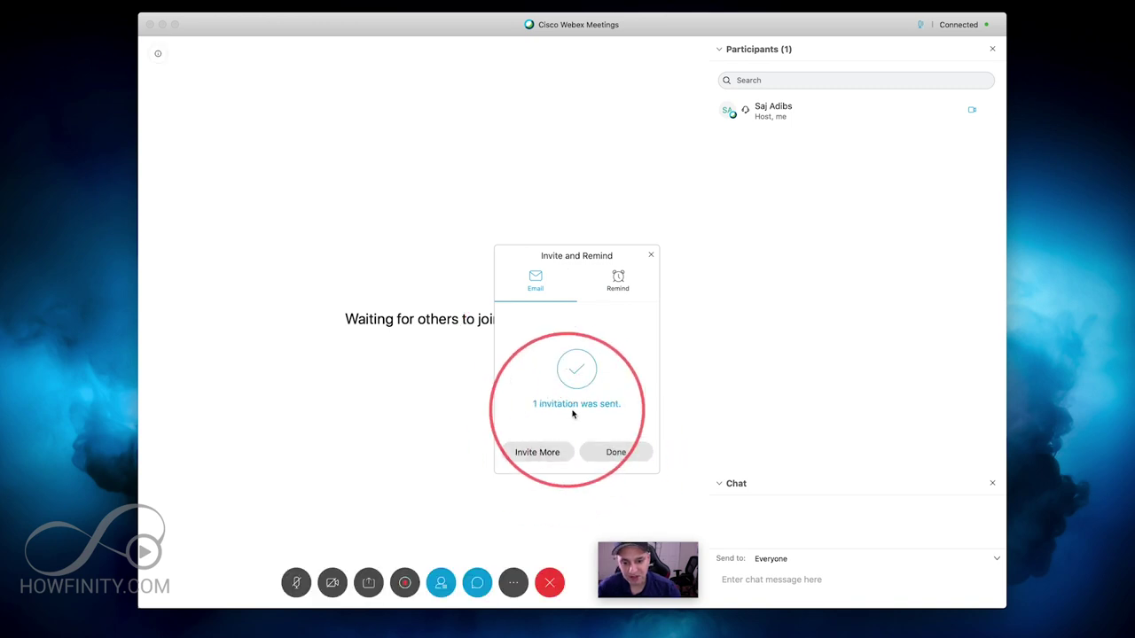
pyautogui.click(615, 452)
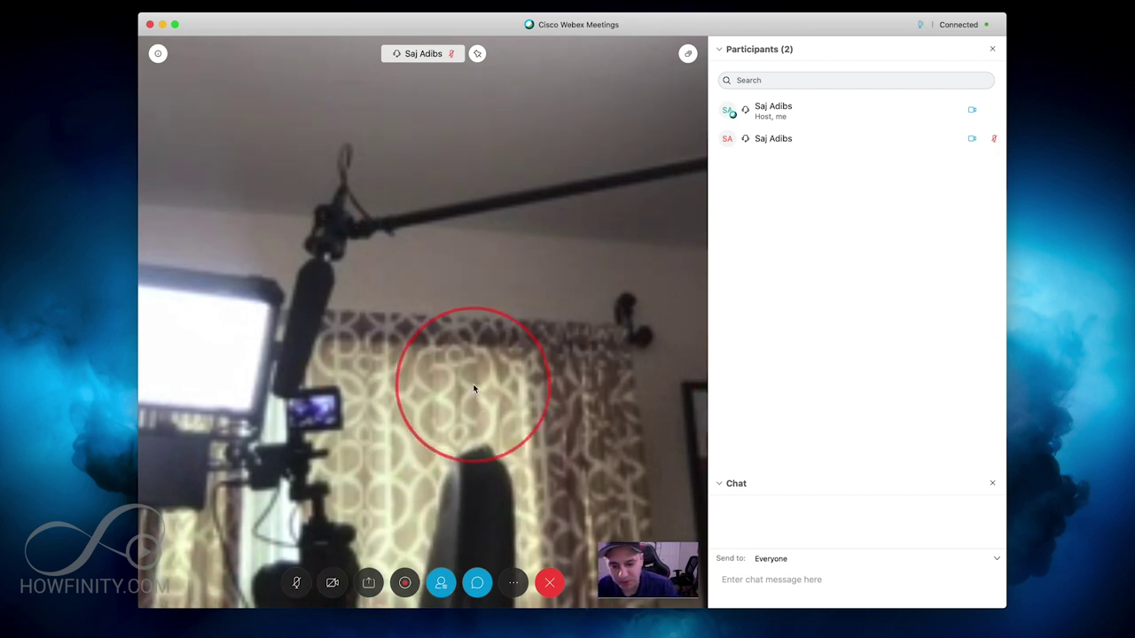
pyautogui.click(514, 585)
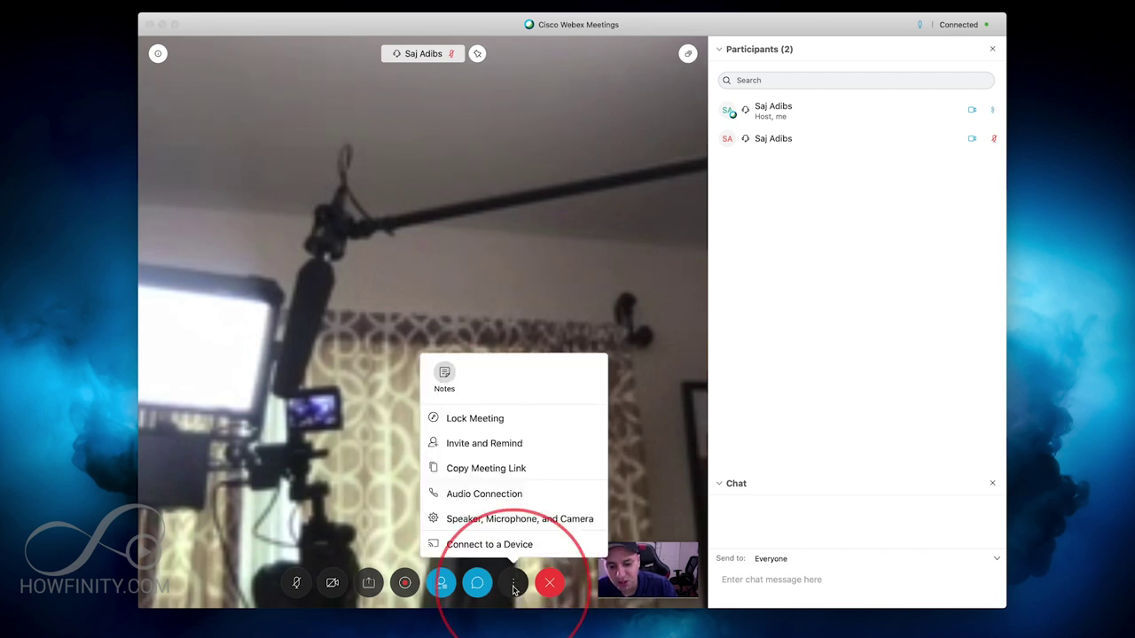
pyautogui.click(382, 443)
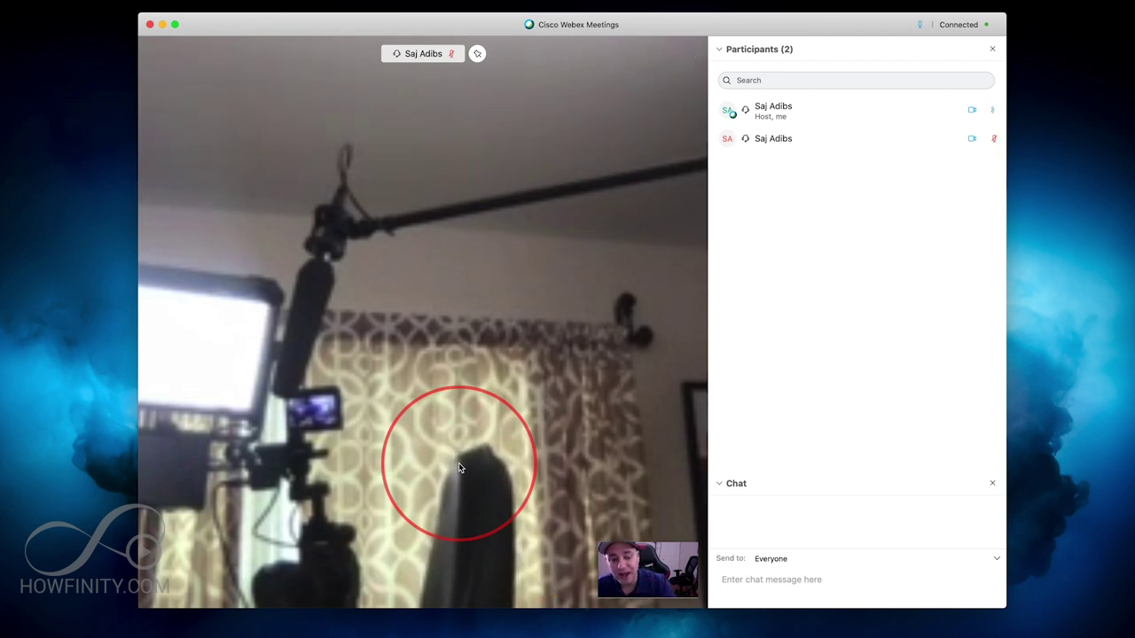
pyautogui.moveTo(770, 140)
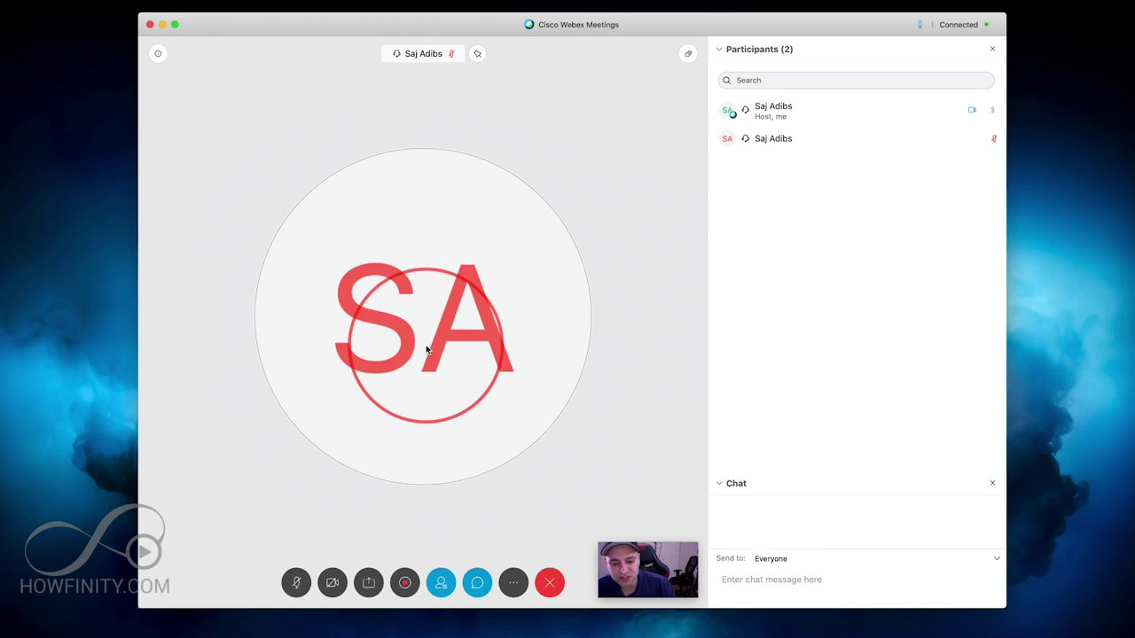
# - Start recording the meeting to a file saved on the Desktop
pyautogui.click(406, 583)
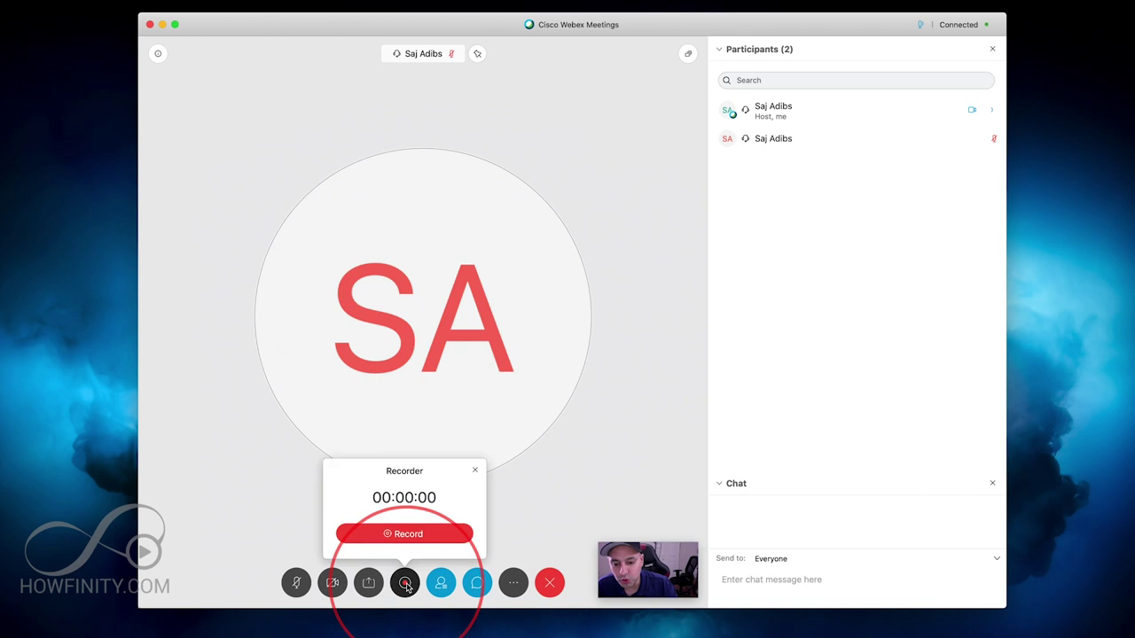
pyautogui.click(403, 533)
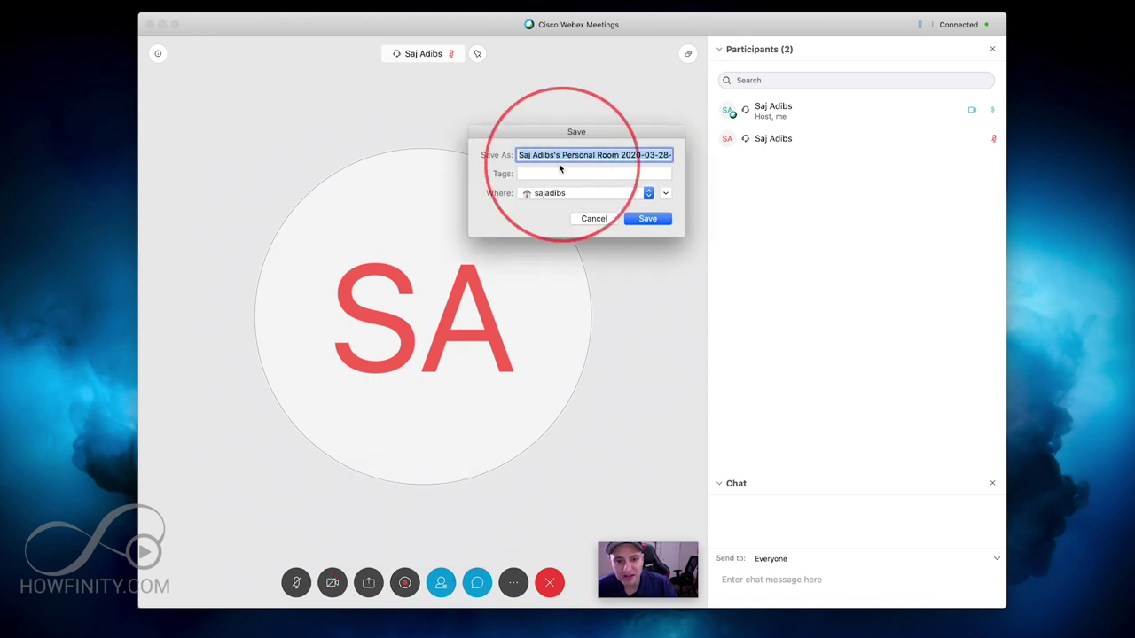
pyautogui.click(594, 192)
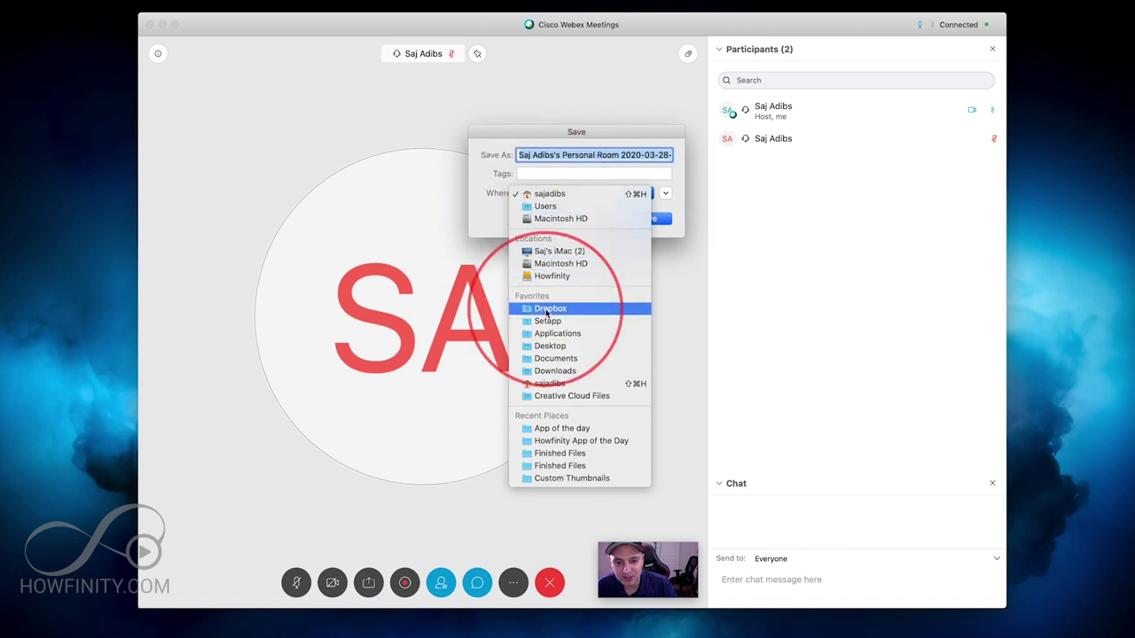
pyautogui.click(549, 348)
pyautogui.click(639, 224)
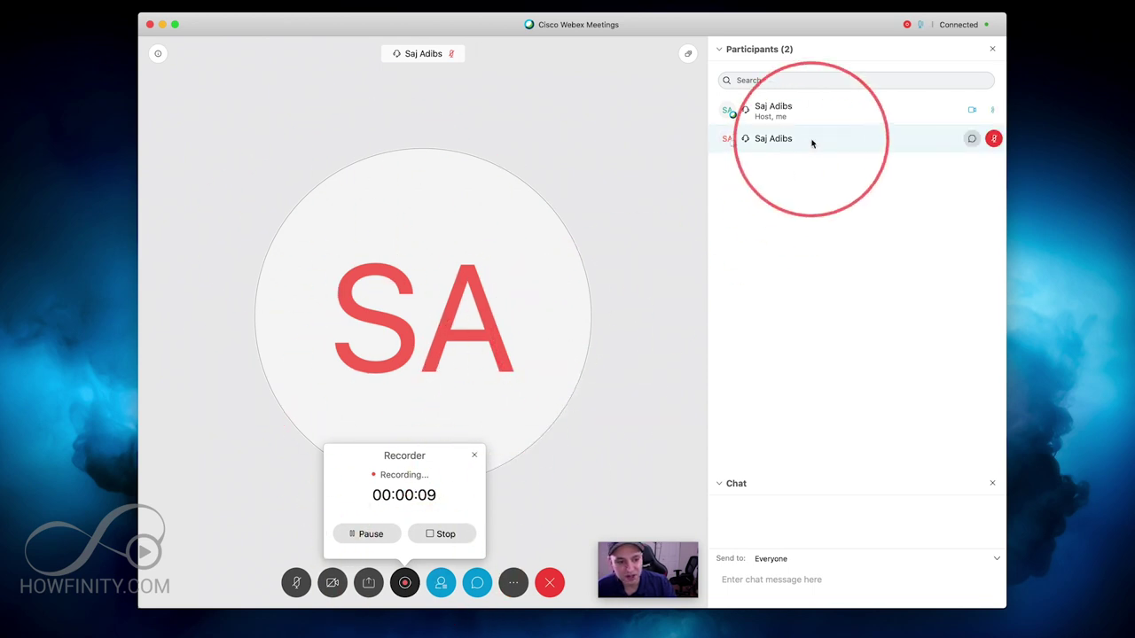
# - Select your own participant entry, then stop the recording after about 35 seconds
pyautogui.click(791, 113)
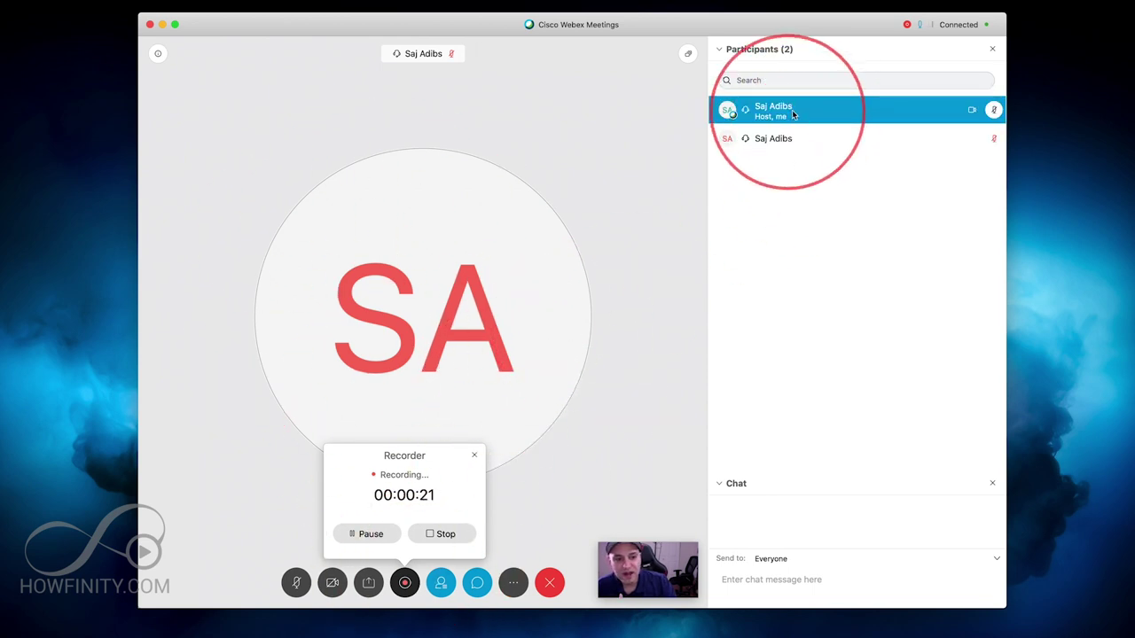
pyautogui.moveTo(957, 139)
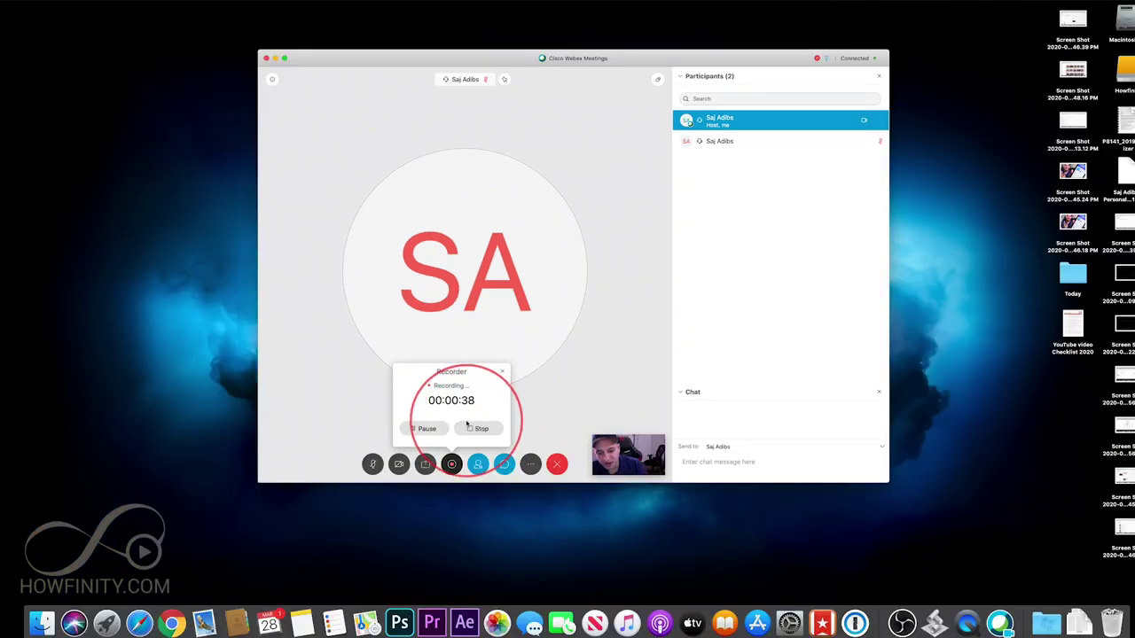
pyautogui.click(441, 534)
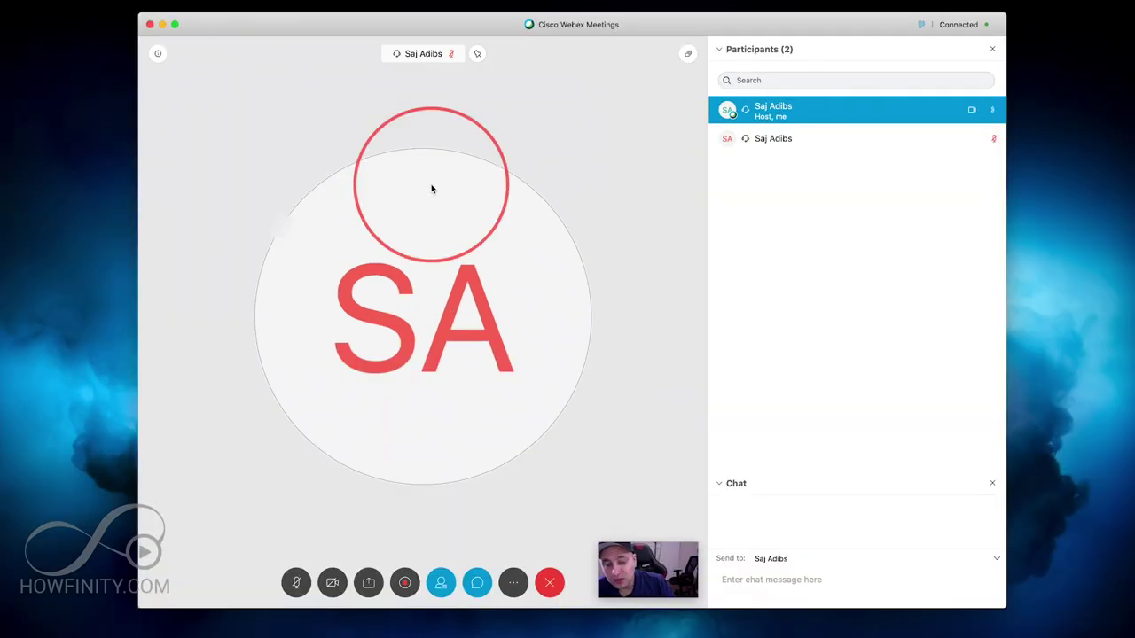
# - Review the meeting's connection details, then end the meeting for all participants
pyautogui.click(157, 54)
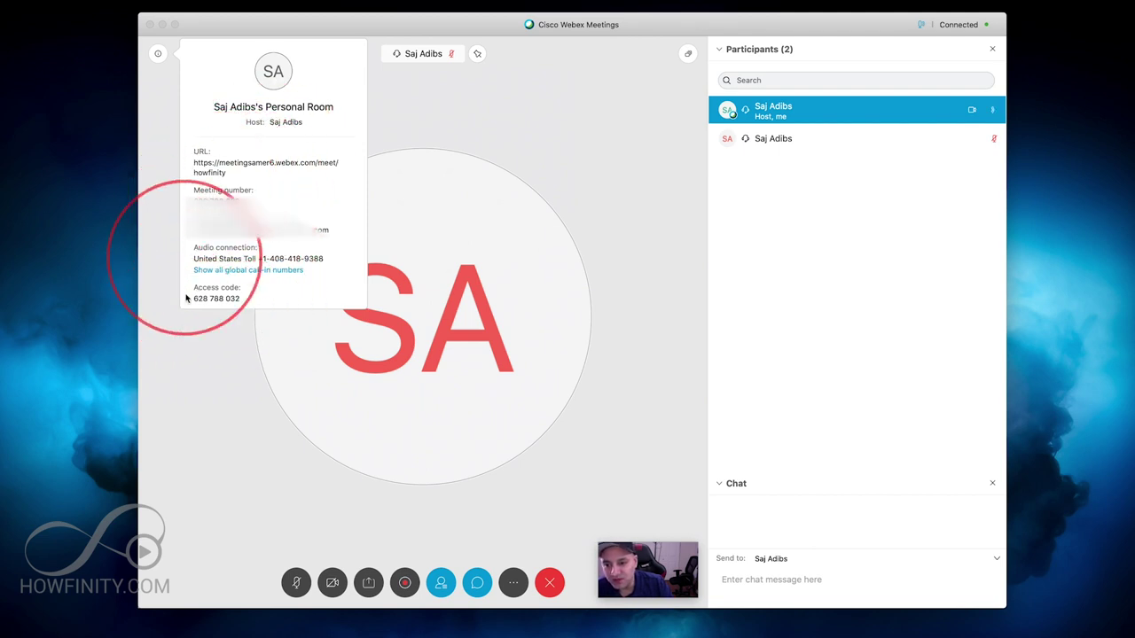
pyautogui.click(526, 174)
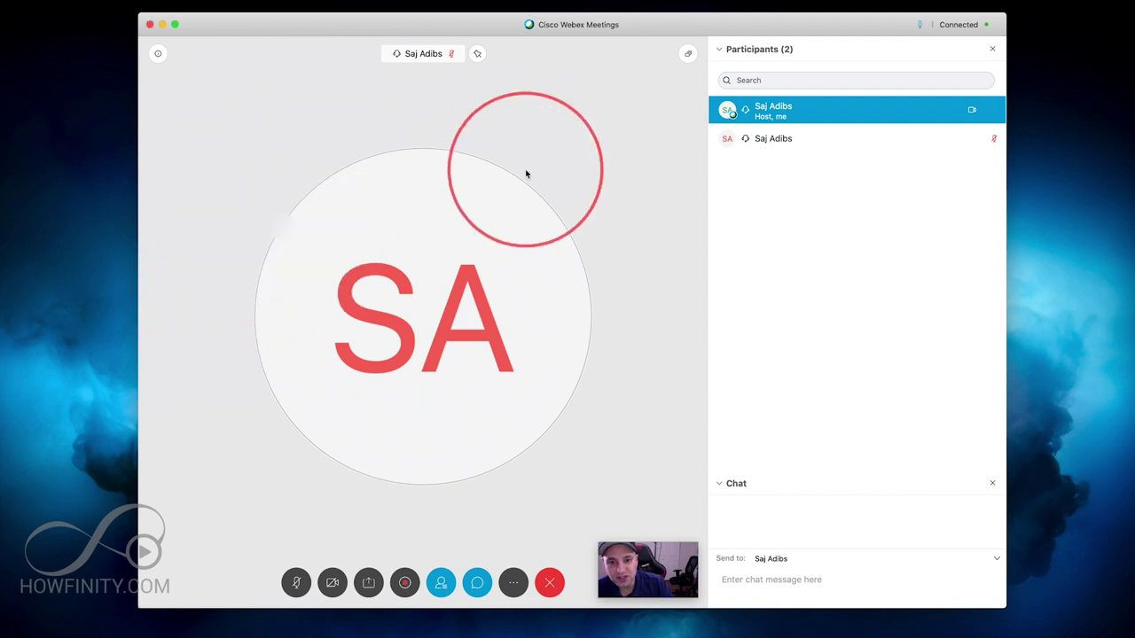
pyautogui.click(550, 585)
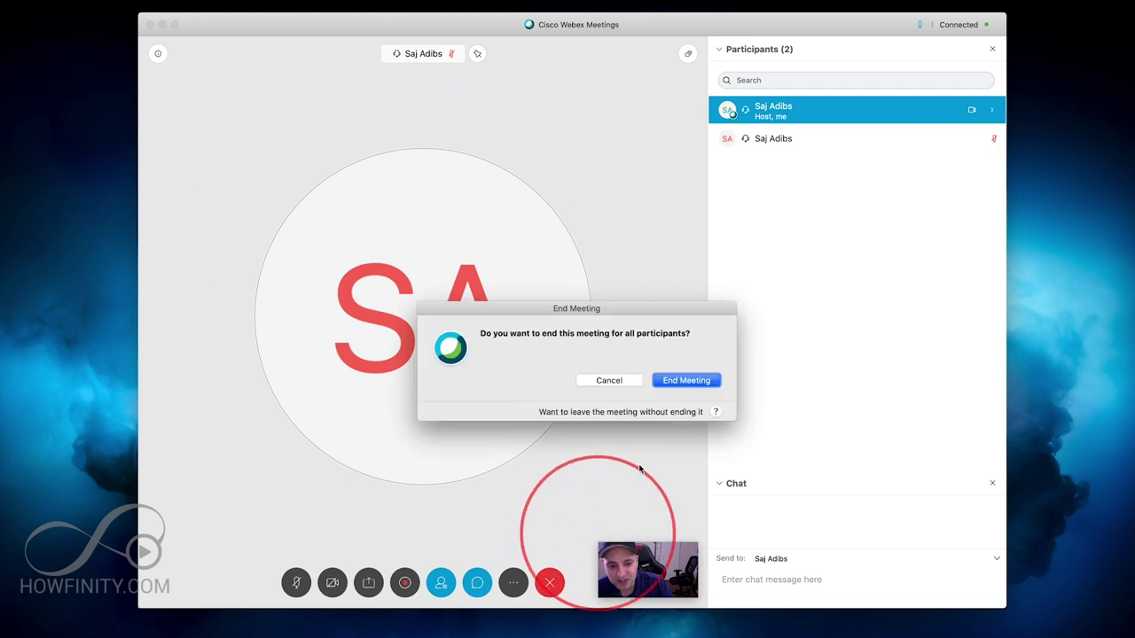
pyautogui.click(692, 381)
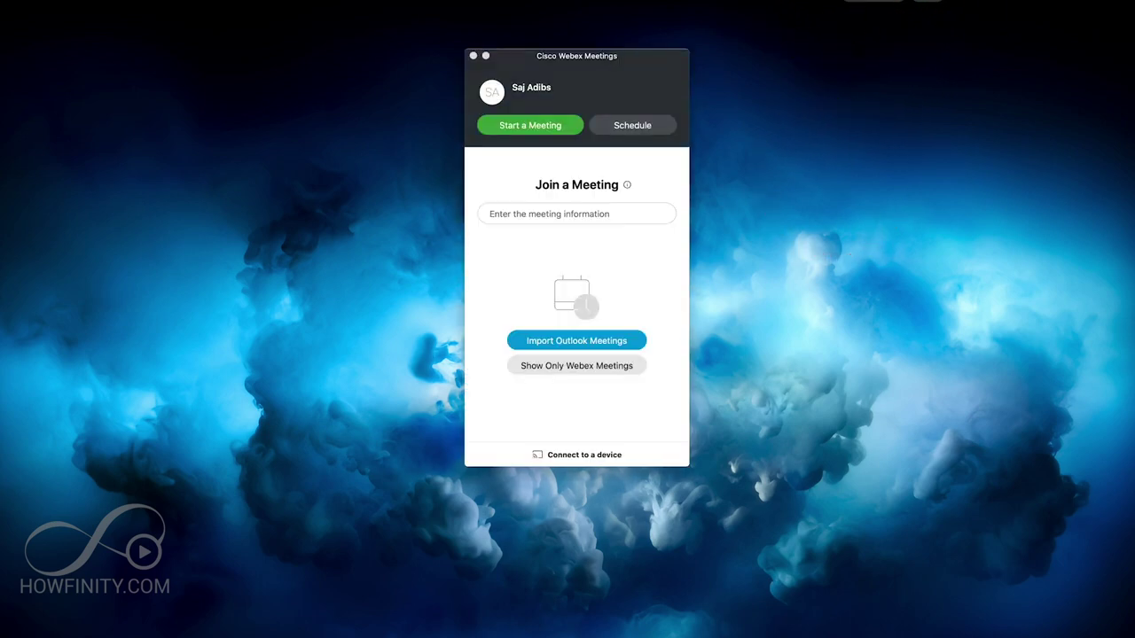
# - Dismiss the microphone permission prompt and bring up the Webex web home page
pyautogui.click(670, 210)
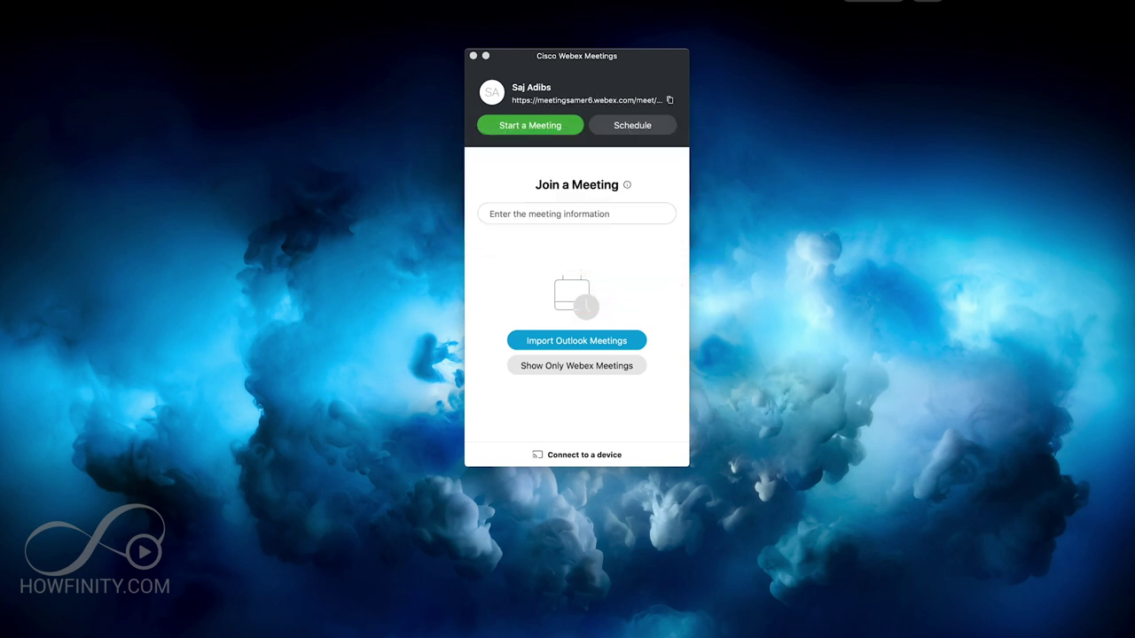
pyautogui.click(606, 435)
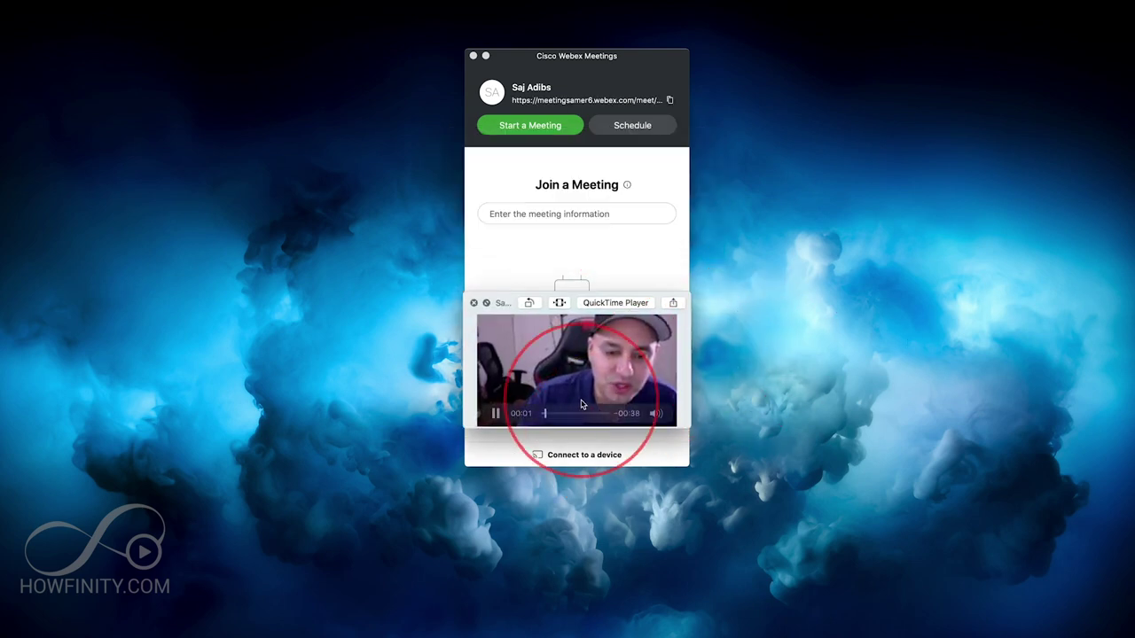
pyautogui.moveTo(554, 416); pyautogui.dragTo(578, 419)
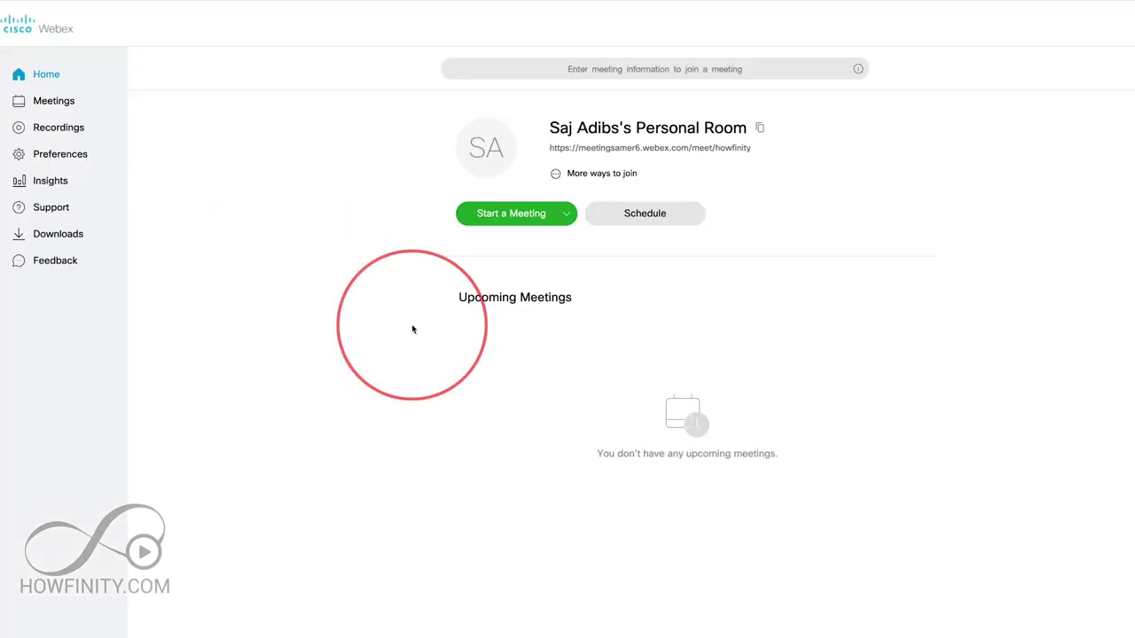
# - Start the personal room meeting in the web app with microphone unmuted, camera on, computer audio
pyautogui.click(559, 218)
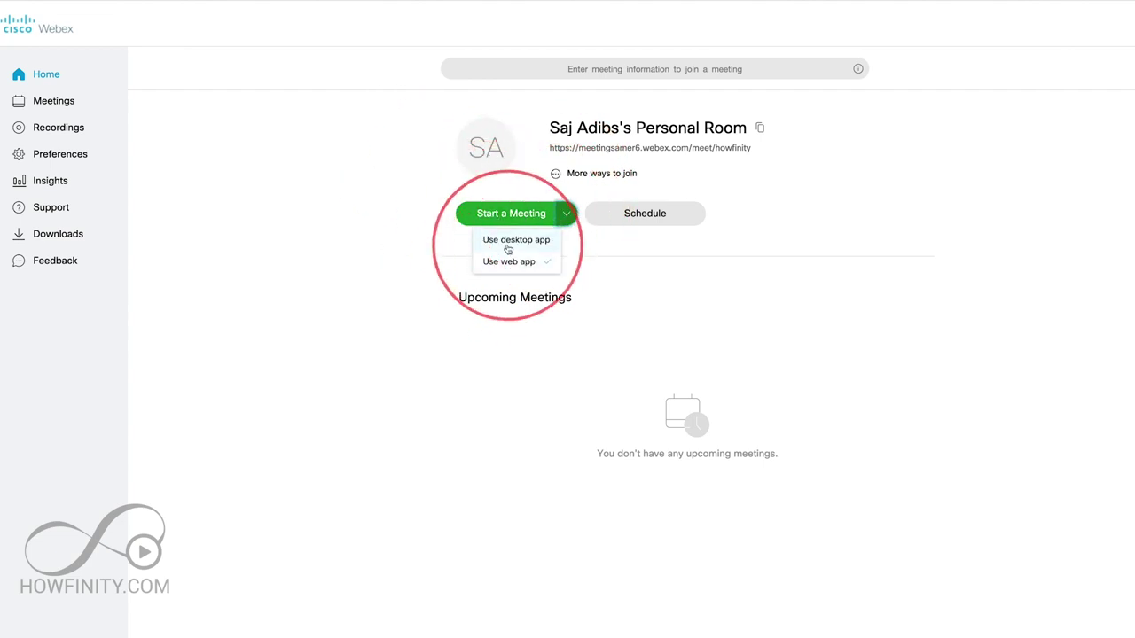
pyautogui.click(499, 213)
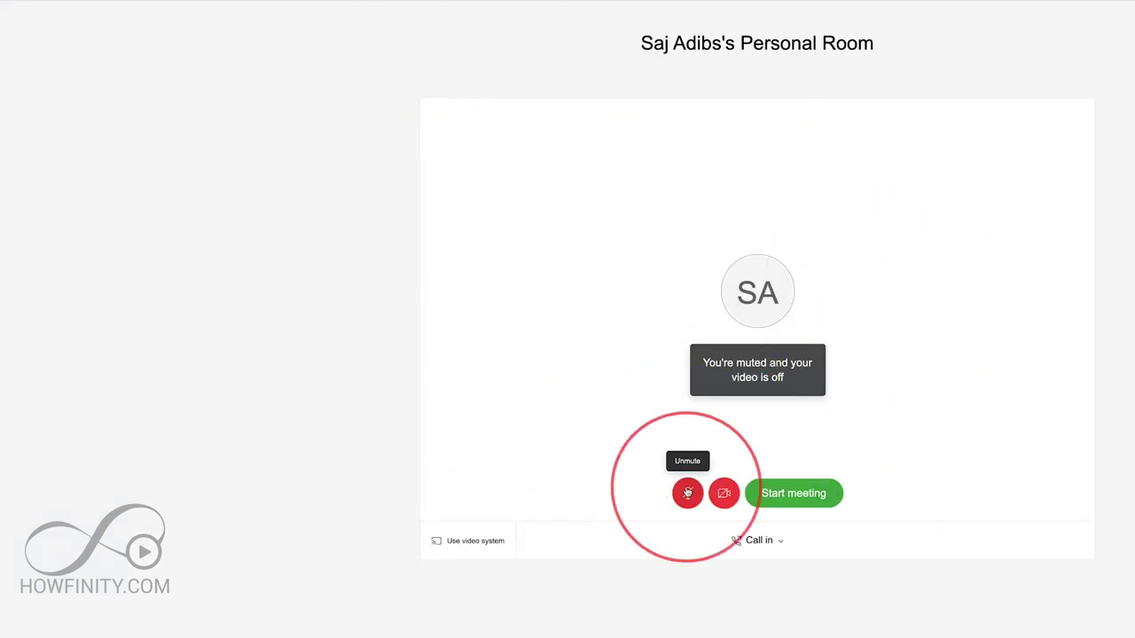
pyautogui.click(687, 493)
pyautogui.click(723, 493)
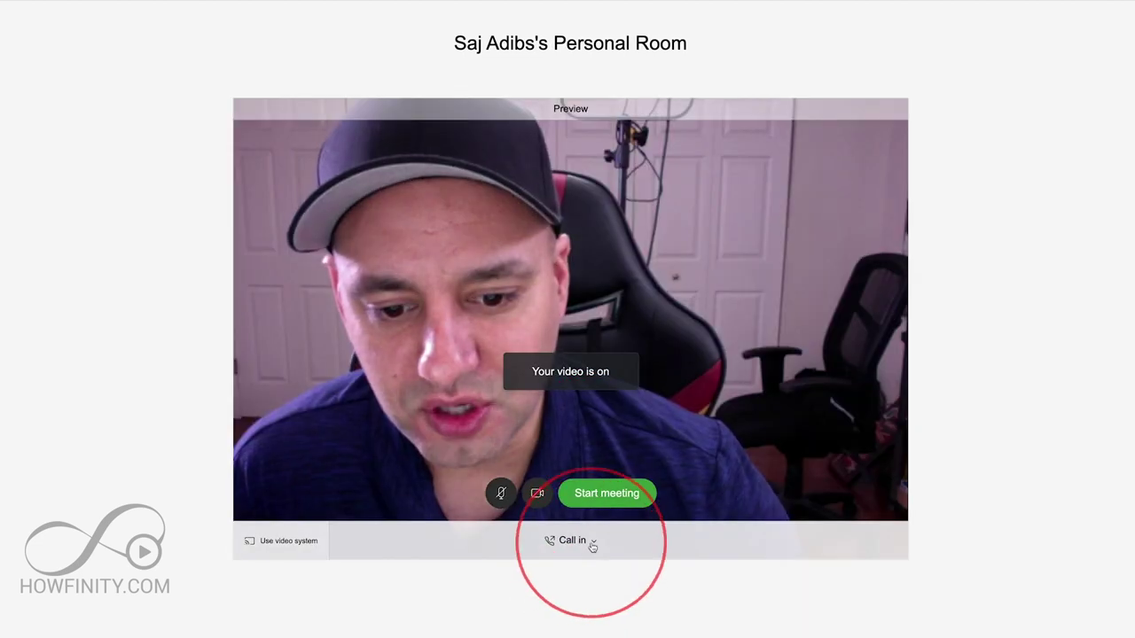
pyautogui.click(592, 547)
pyautogui.click(537, 502)
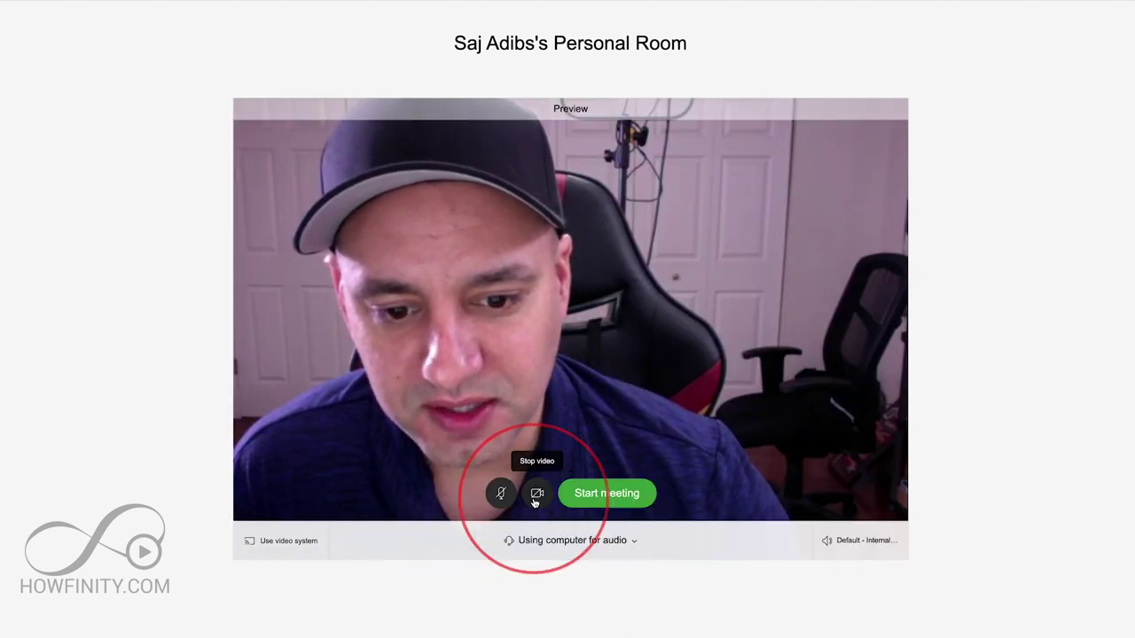
pyautogui.click(612, 496)
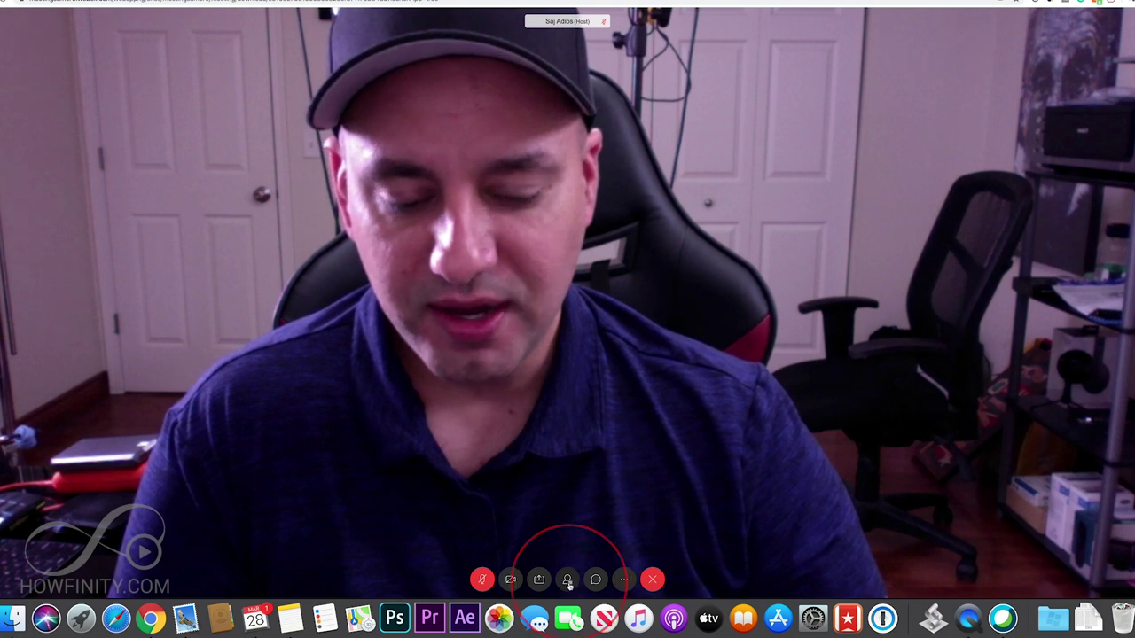
# - End the web app meeting for all participants and confirm
pyautogui.click(627, 581)
pyautogui.click(626, 581)
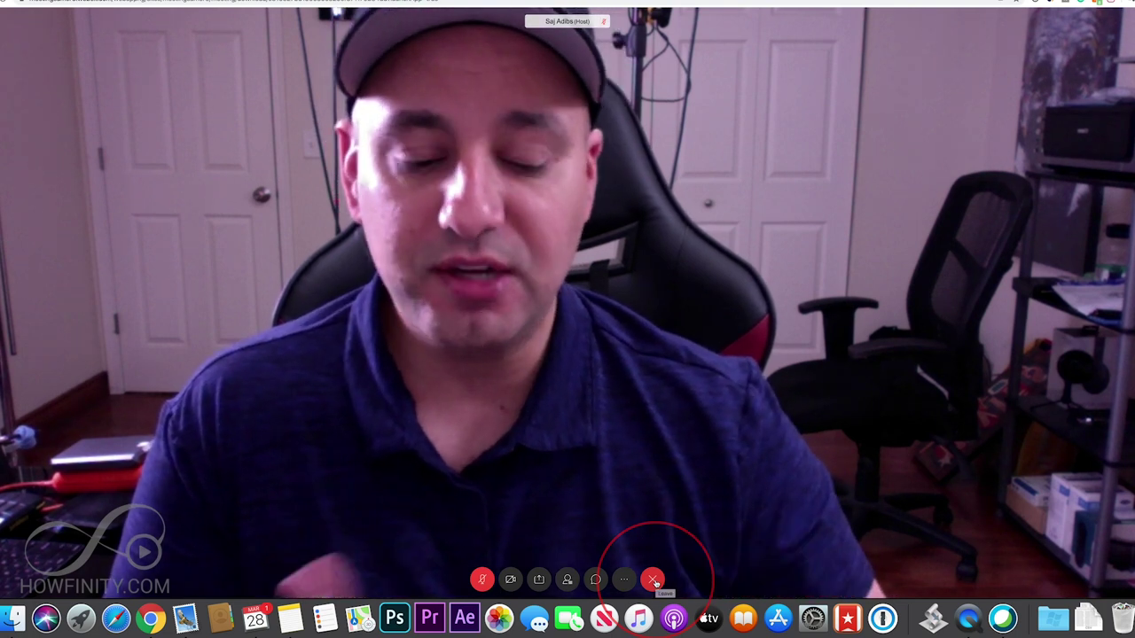
pyautogui.click(653, 581)
pyautogui.click(615, 527)
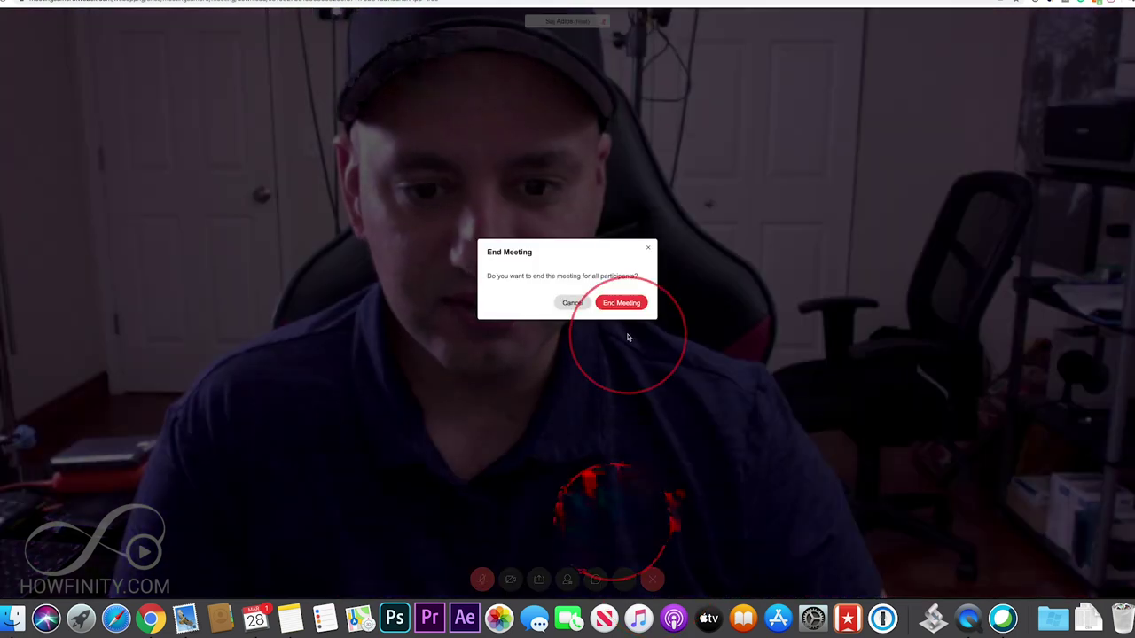
pyautogui.click(622, 303)
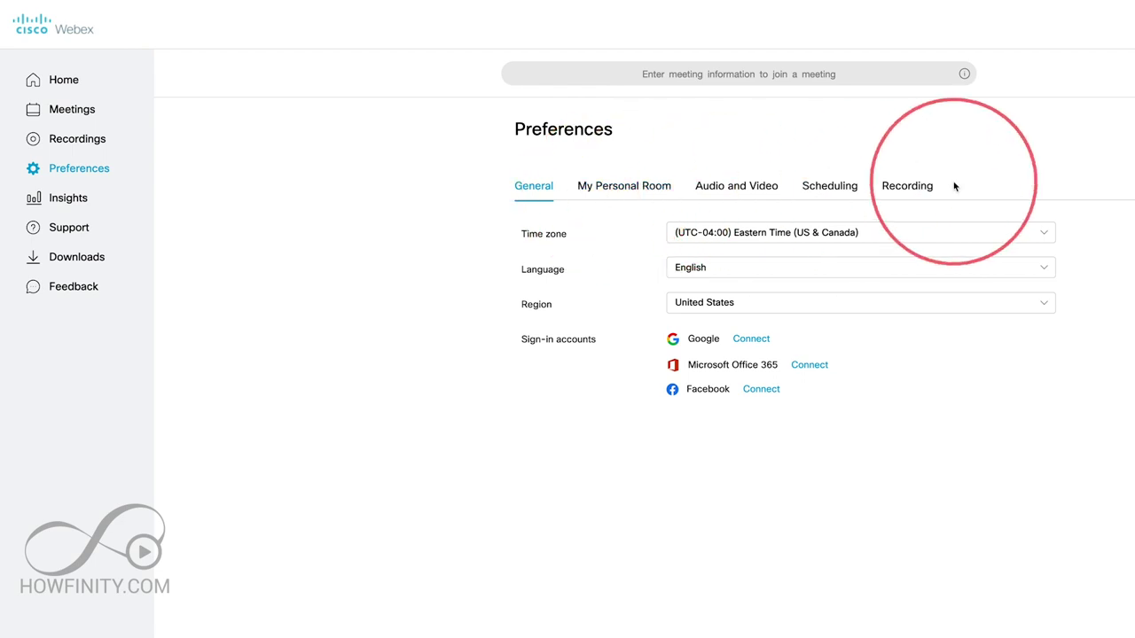
# - Check the Recording and General preferences, then return to the personal room home page
pyautogui.click(903, 193)
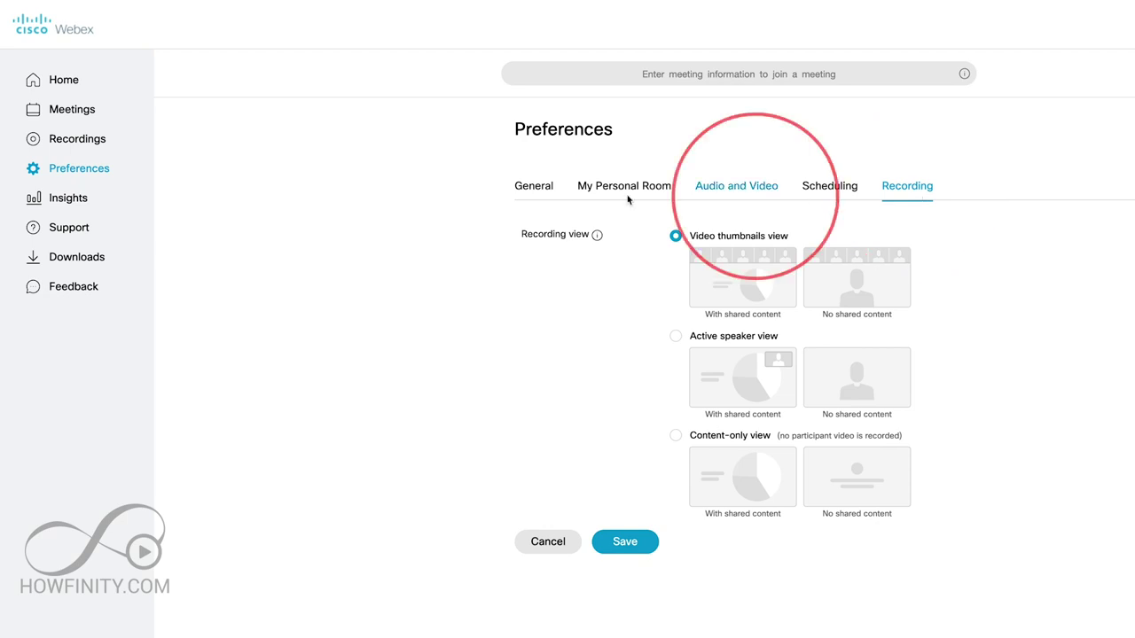
pyautogui.click(539, 195)
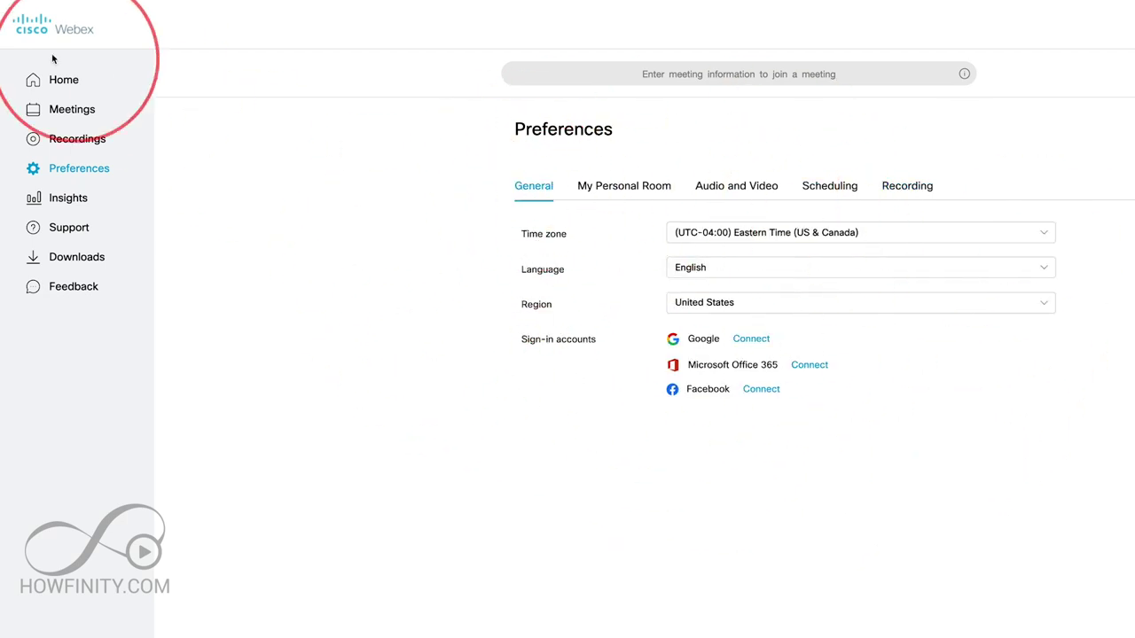
pyautogui.click(89, 92)
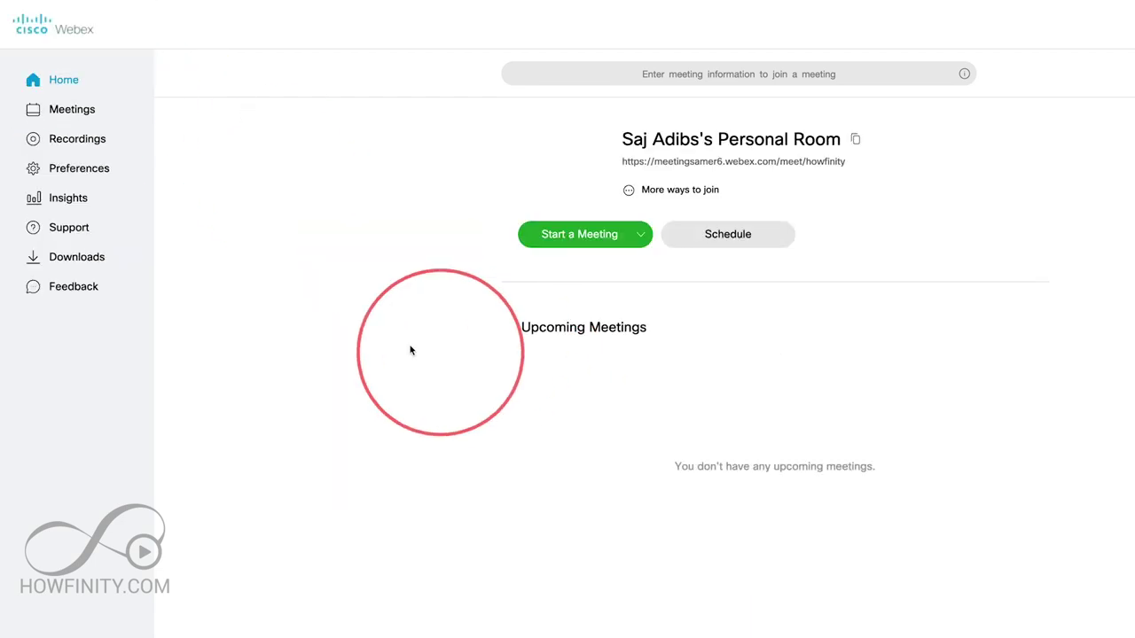